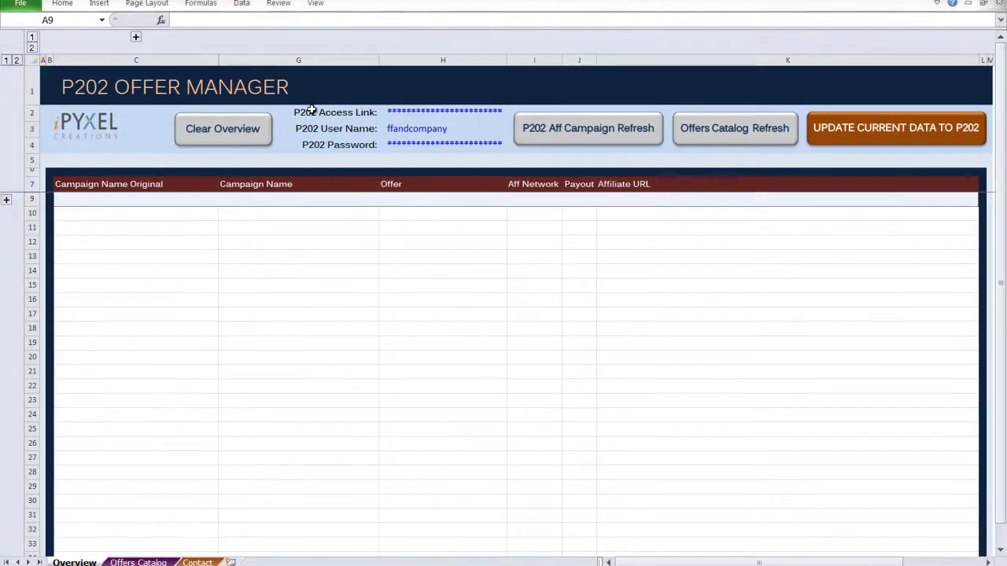
- Select the P202 access link, user name and password cells G2:H4
left_click_drag(292, 113, 486, 154)
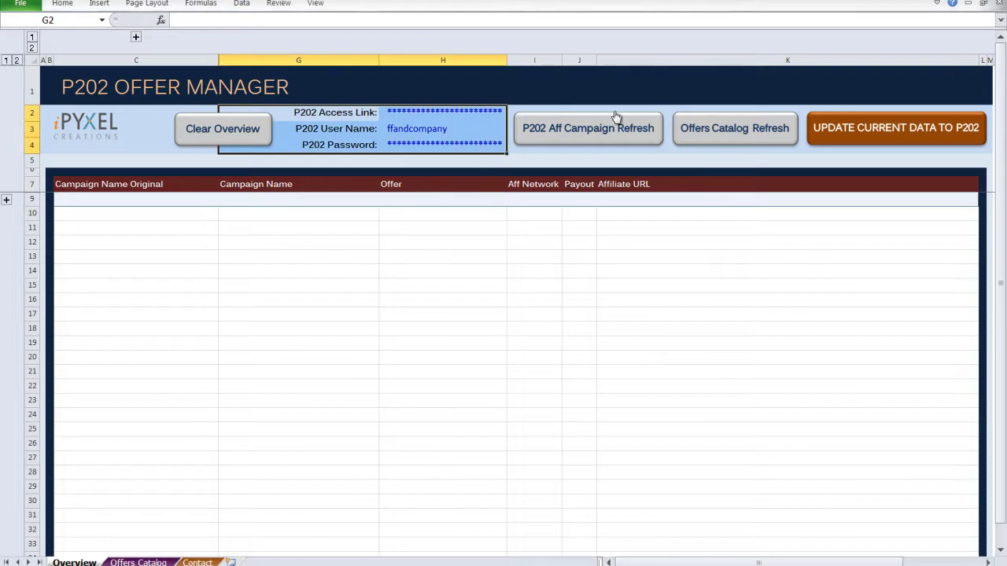
- Pull the P202 affiliate campaigns into the overview, dismiss the success message, and highlight the first eight Offers
left_click(597, 132)
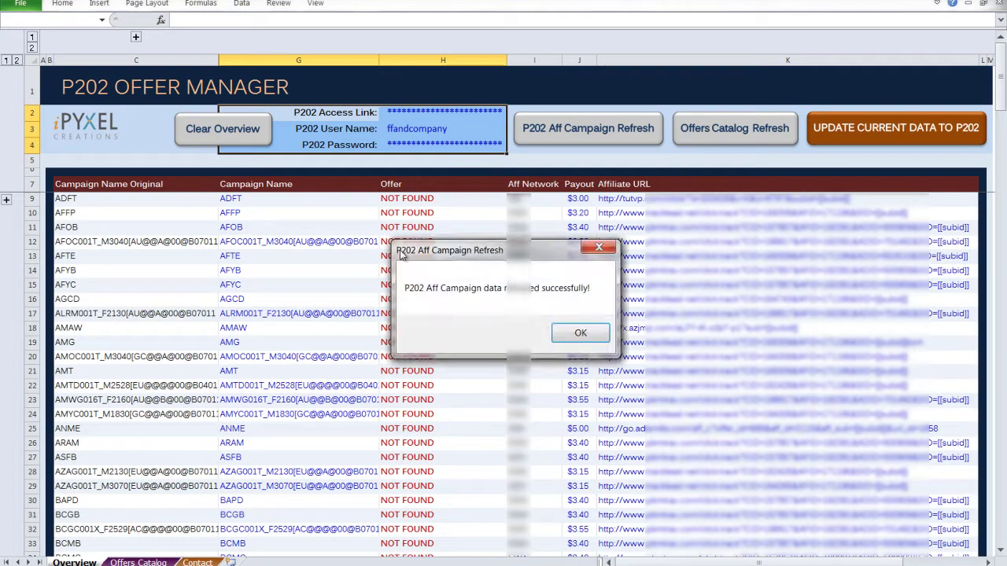
left_click(580, 332)
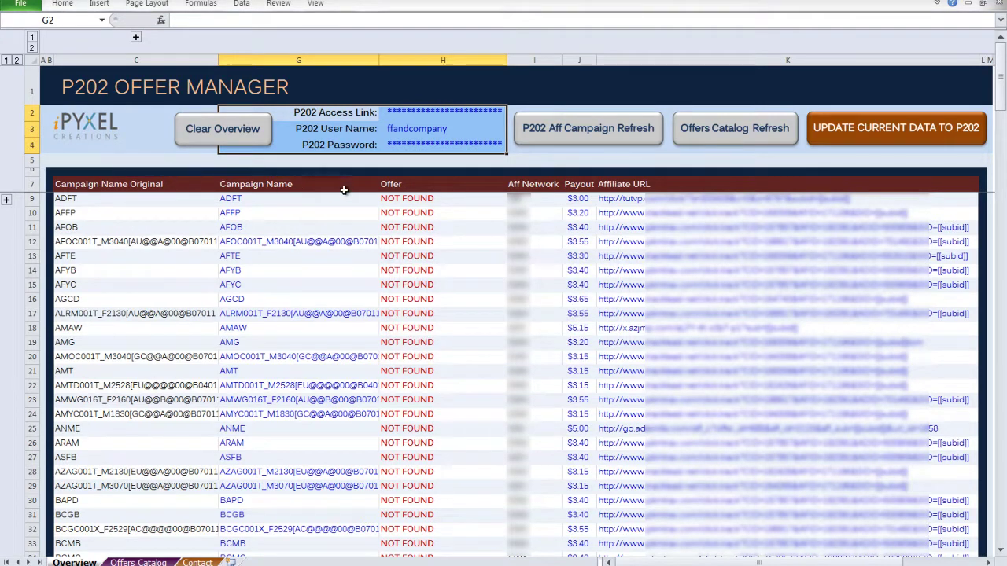
left_click_drag(404, 186, 402, 302)
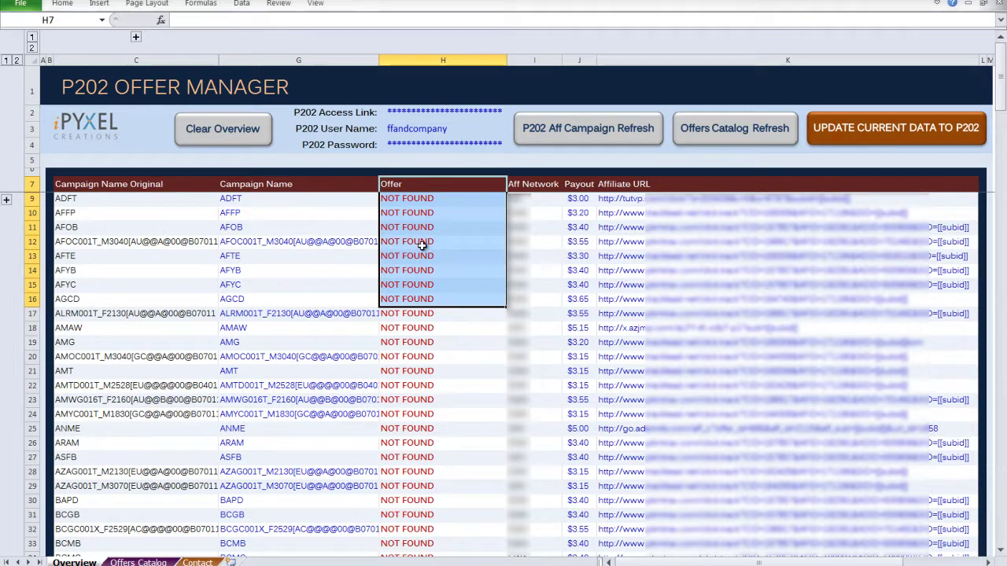
- Review the Aff Network, Payout and Affiliate URL columns and the list of campaign names
left_click(537, 187)
left_click(580, 185)
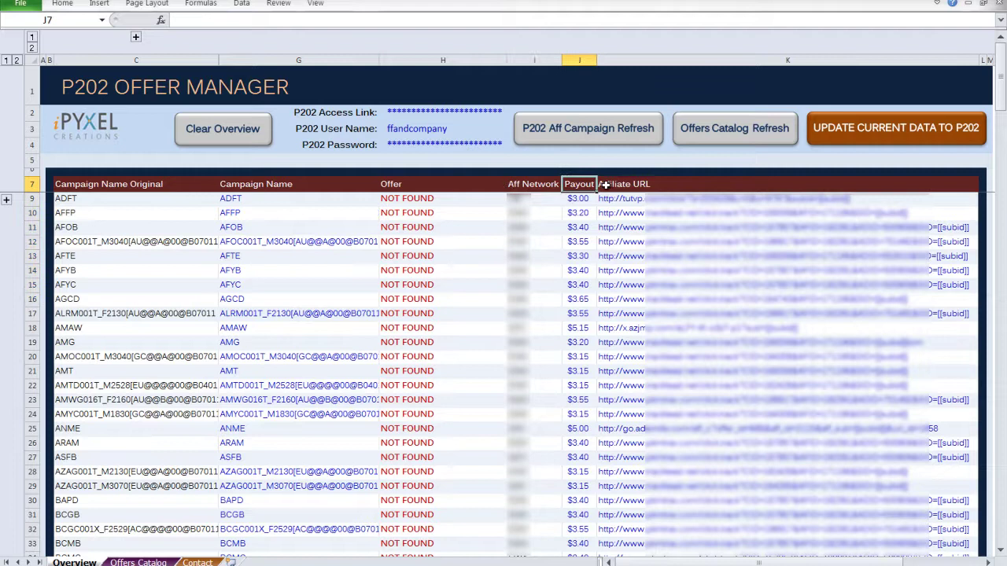
left_click(624, 184)
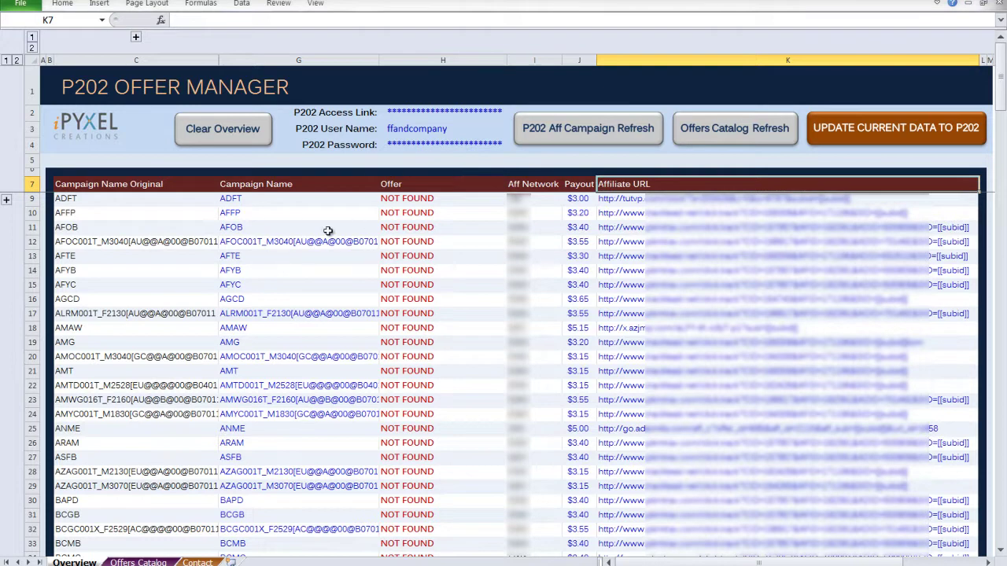
left_click_drag(298, 201, 297, 360)
left_click(307, 313)
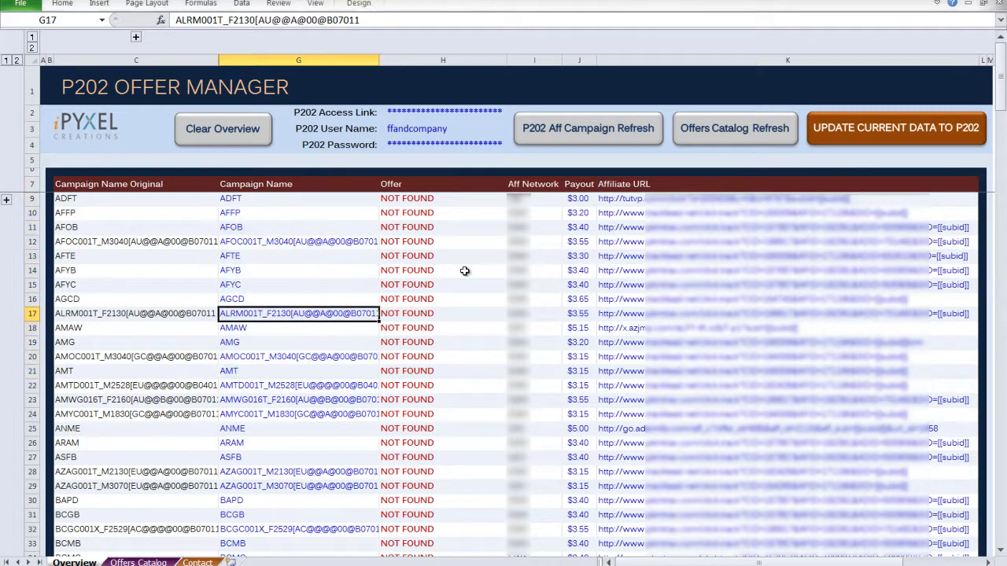
- Change the first campaign's payout to $5.00 and paste it down to row 16
left_click(583, 199)
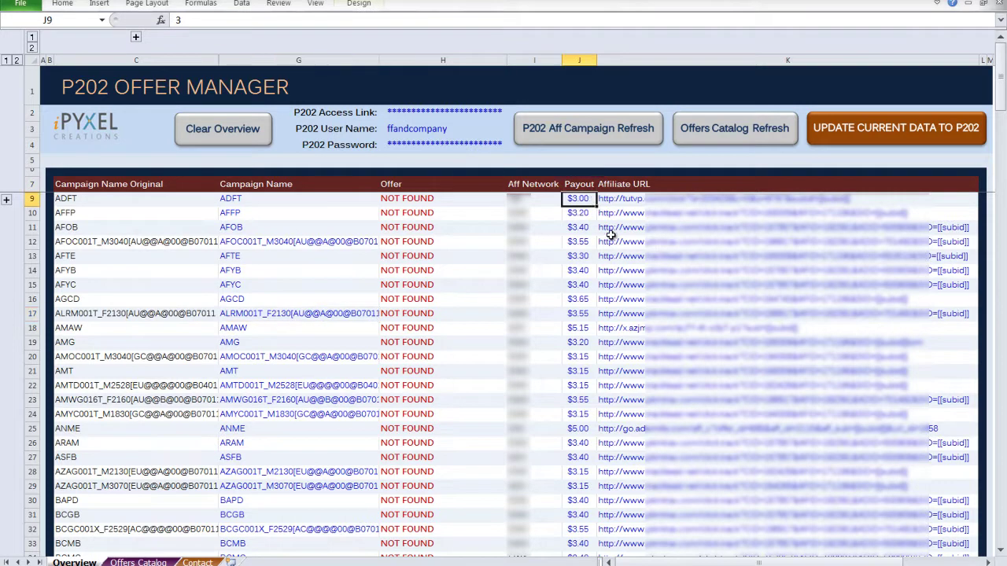
type("5")
key("ctrl+Return")
key("ctrl+c")
key("shift+Down")
key("shift+Down")
key("shift+Down")
key("shift+Down")
key("shift+Down")
key("shift+Down")
key("shift+Down")
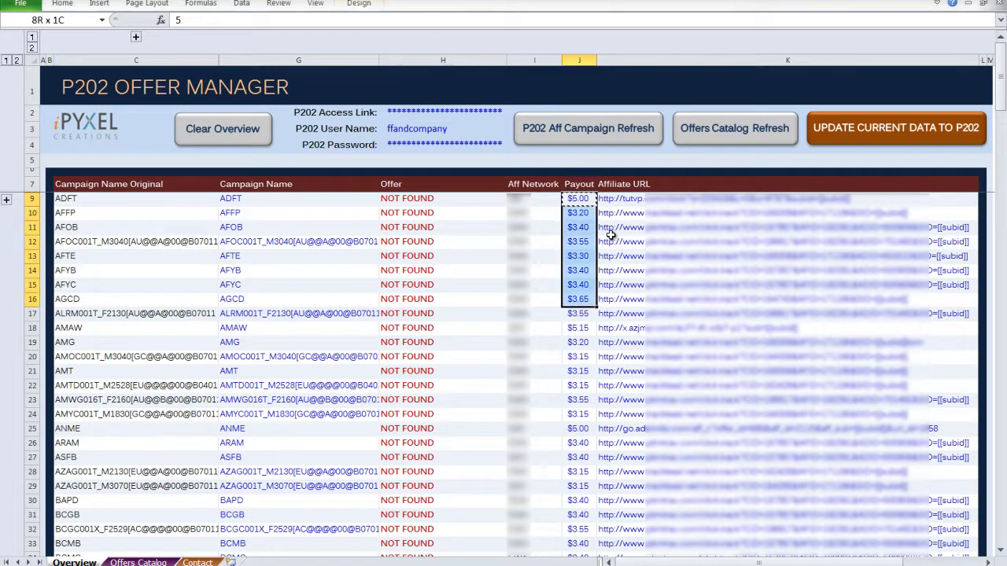
key("ctrl+v")
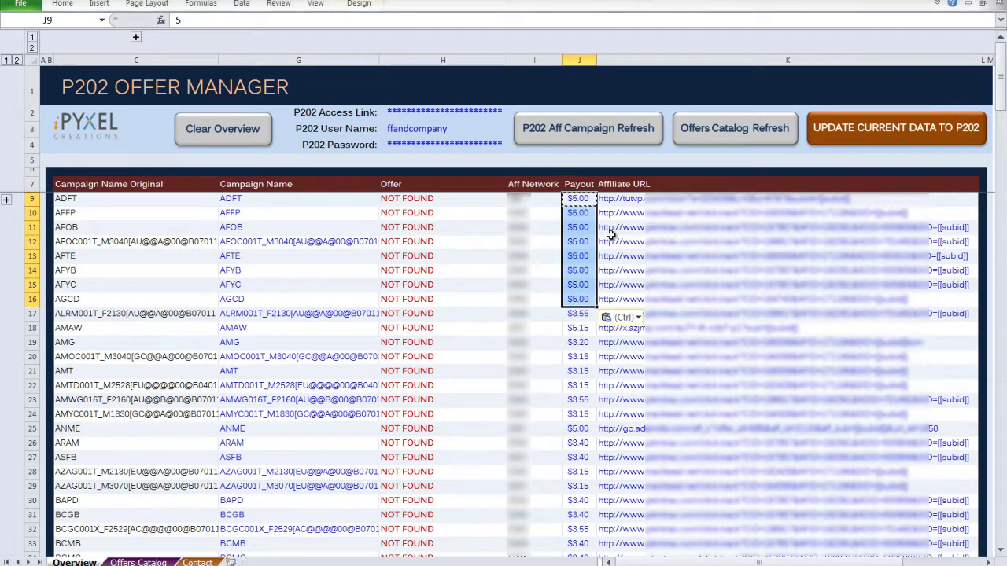
- Verify the pasted $5.00 payouts and the unchanged $3.55 payout in row 17
key("Up")
key("Down")
key("Down")
key("Down")
key("Down")
key("Down")
key("Down")
key("Down")
key("Down")
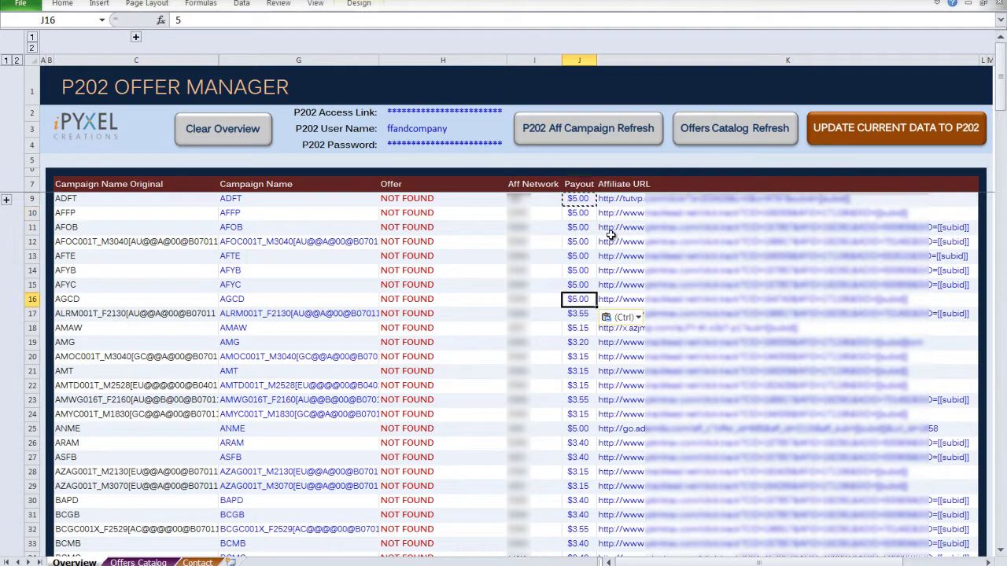
key("Escape")
key("Up")
key("Up")
key("Up")
key("Up")
key("Up")
key("Up")
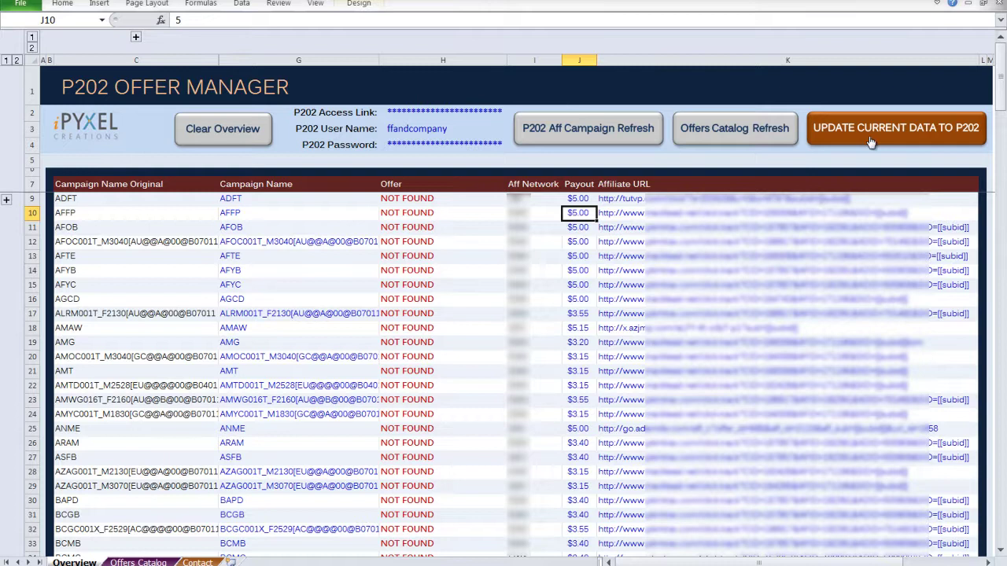
left_click(577, 315)
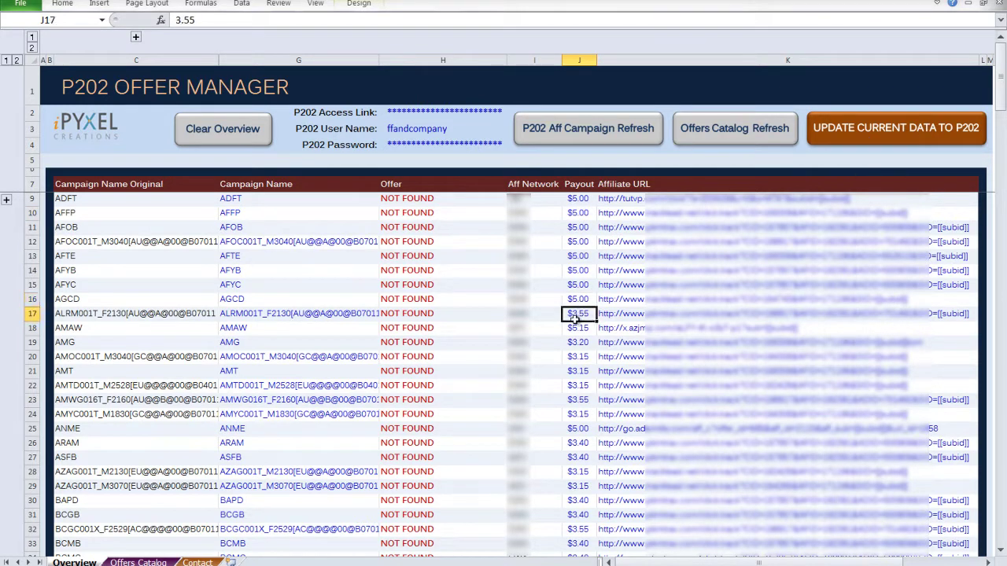
key("ctrl+Home")
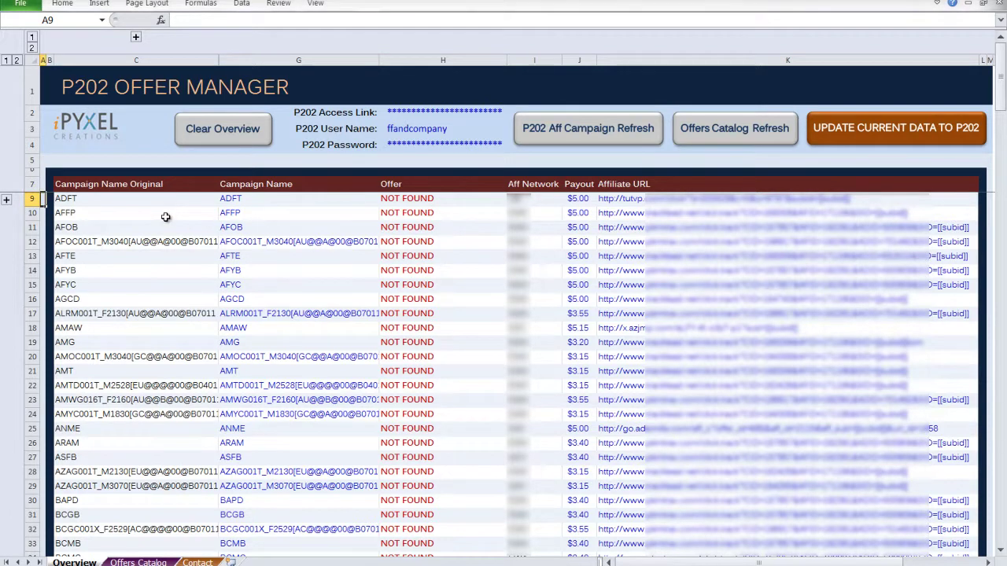
- On the Offers Catalog sheet, name Offer 1 'iHarmony'
key("ctrl+Page_Down")
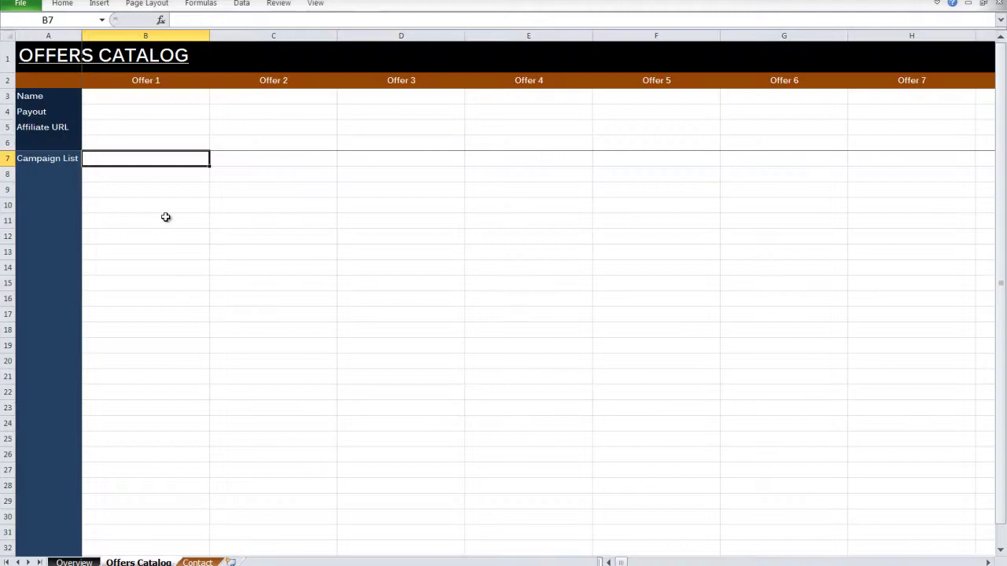
left_click(181, 100)
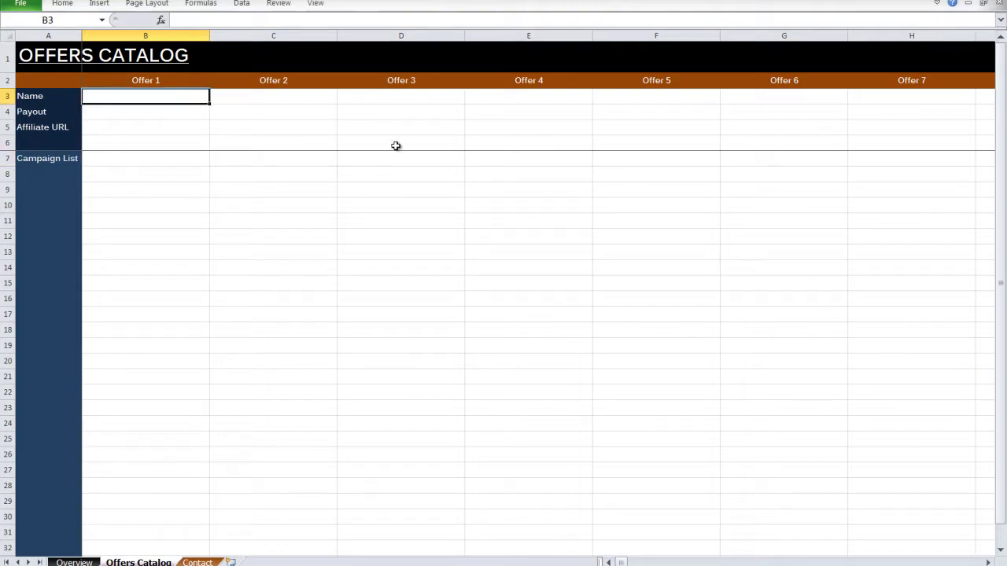
type("i")
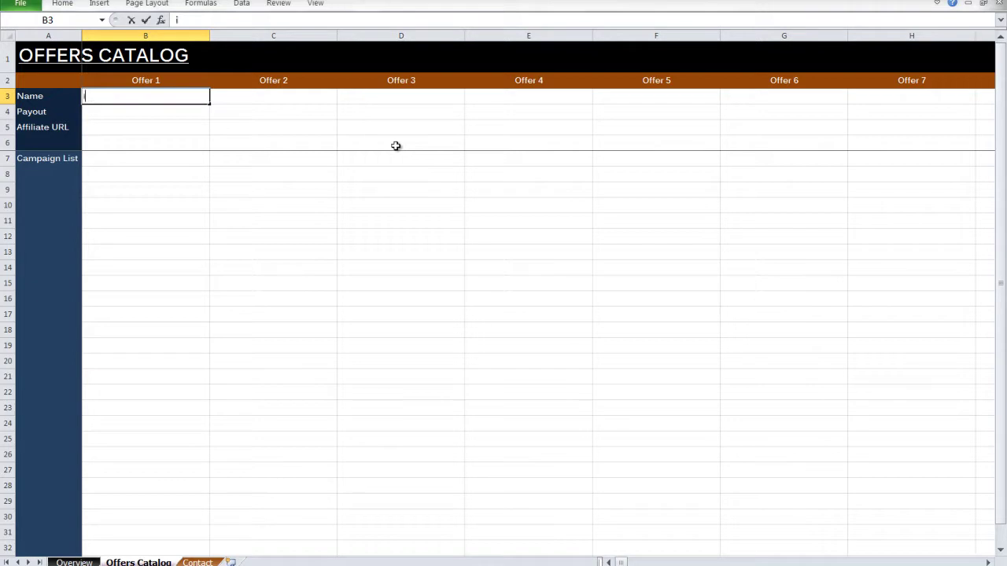
type("Harmony")
key("ctrl+Return")
key("Down")
key("Up")
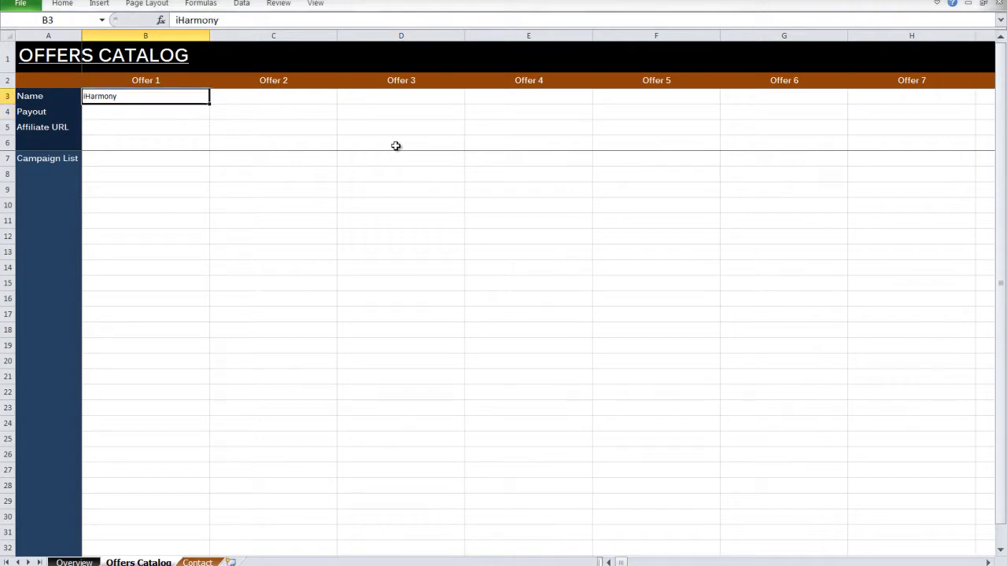
key("Down")
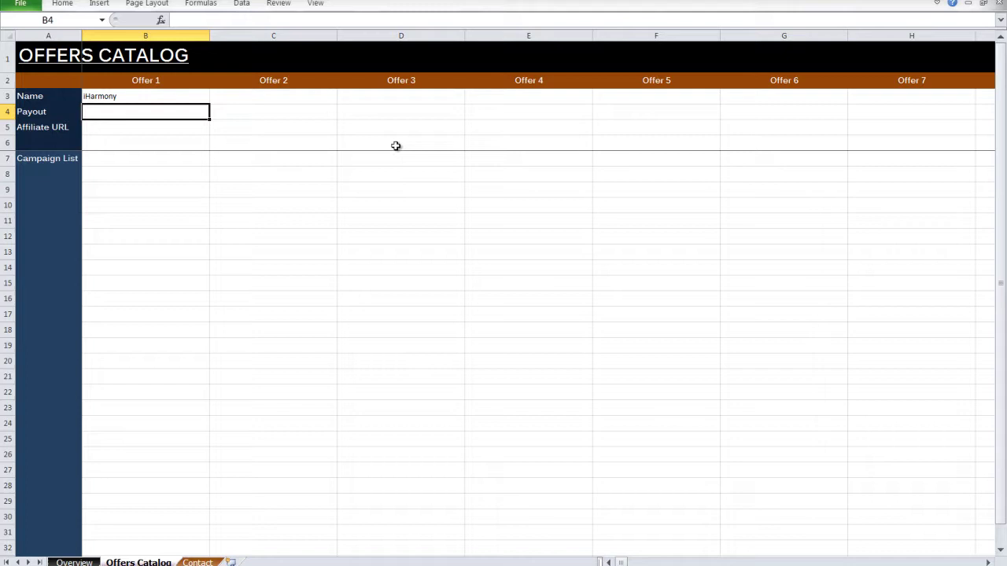
type("4")
key("ctrl+Return")
key("Down")
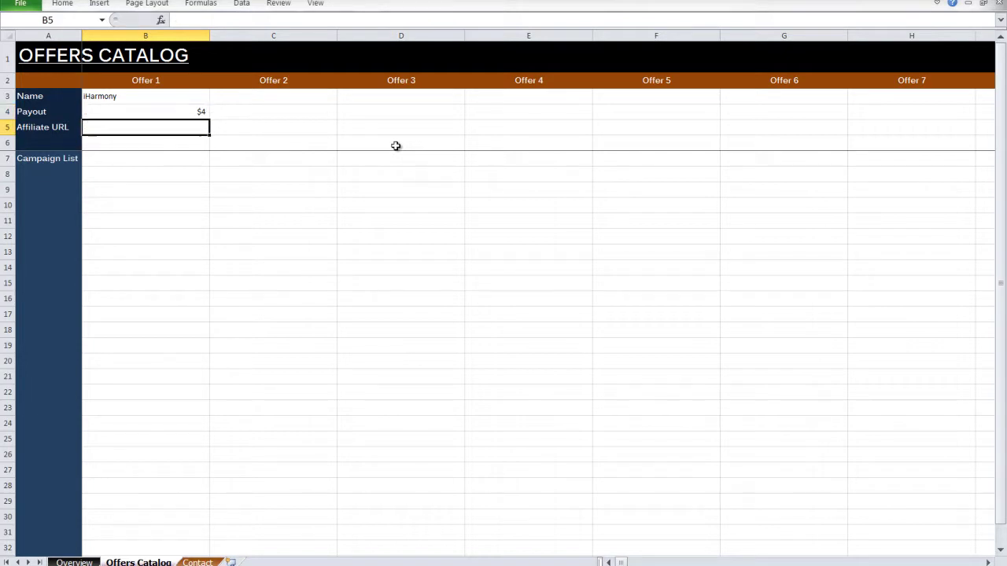
type("h")
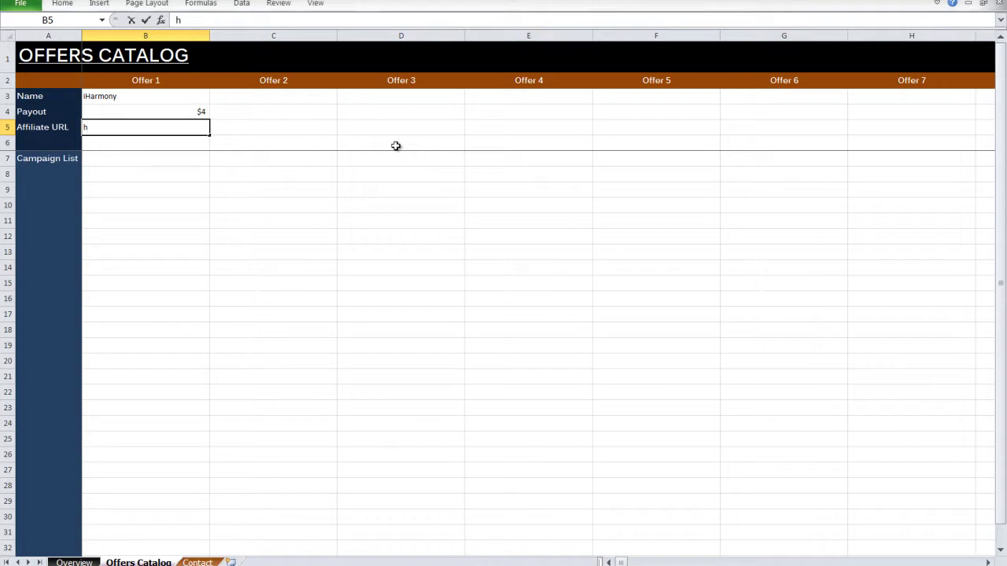
type("ttp://www.iharm")
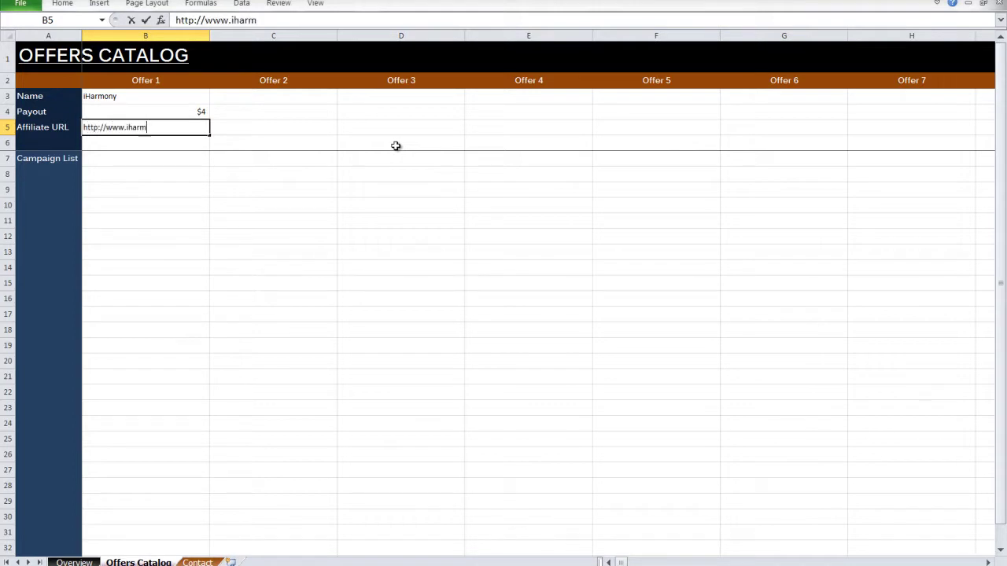
type("ony.com/")
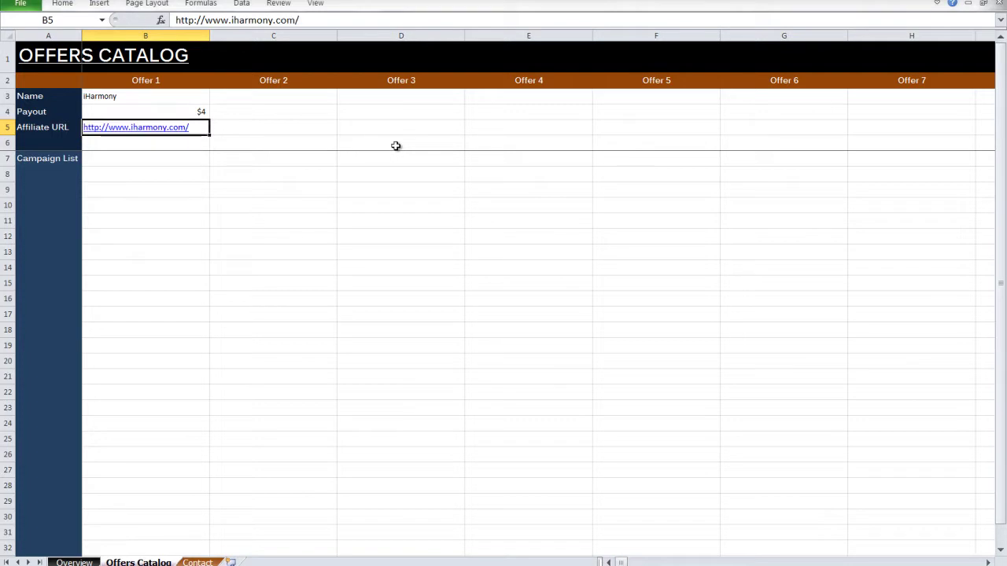
key("Return")
key("Return")
key("Up")
key("Down")
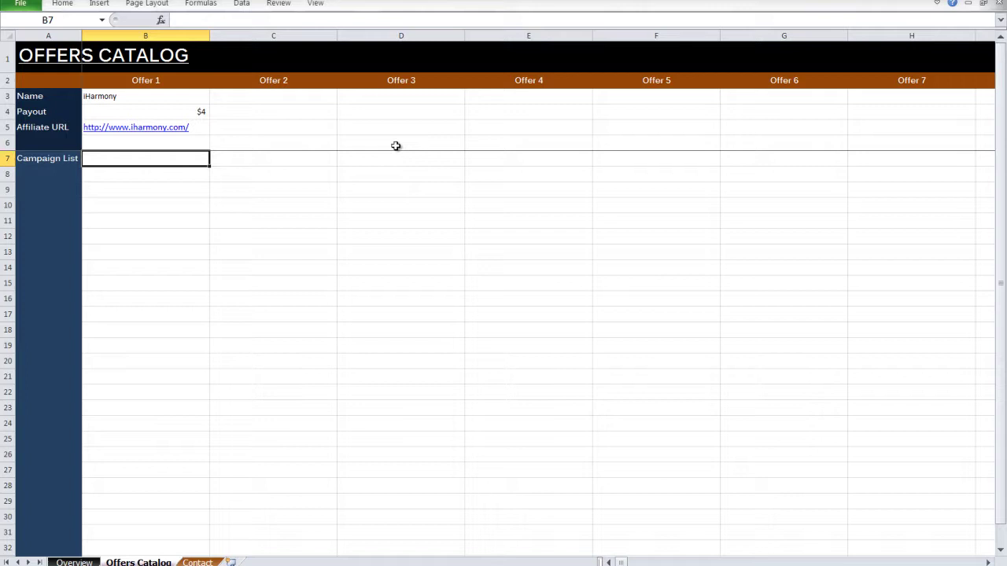
key("ctrl+Page_Up")
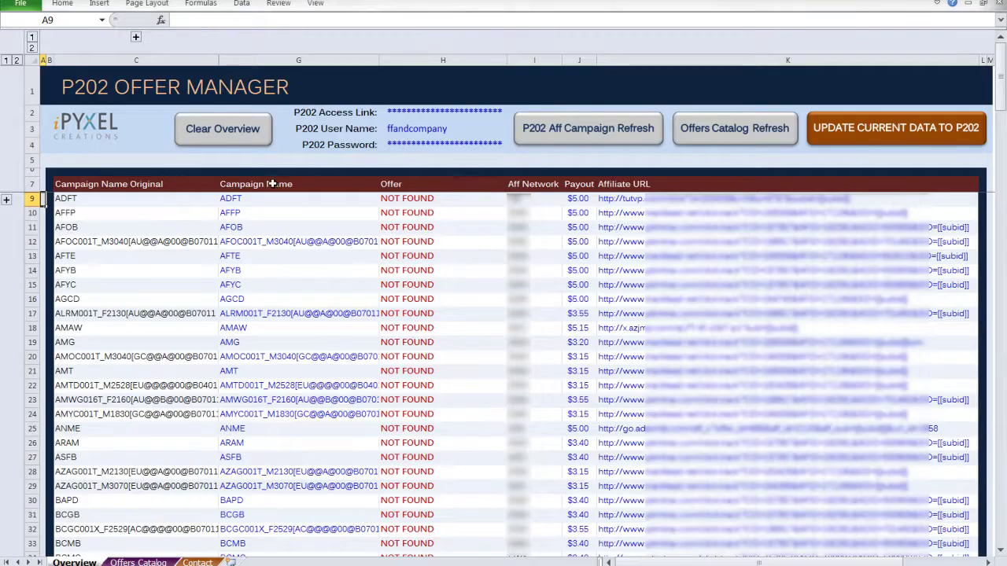
- Copy the first eight campaign names, ADFT through AGCD, from the Overview
left_click_drag(256, 198, 260, 297)
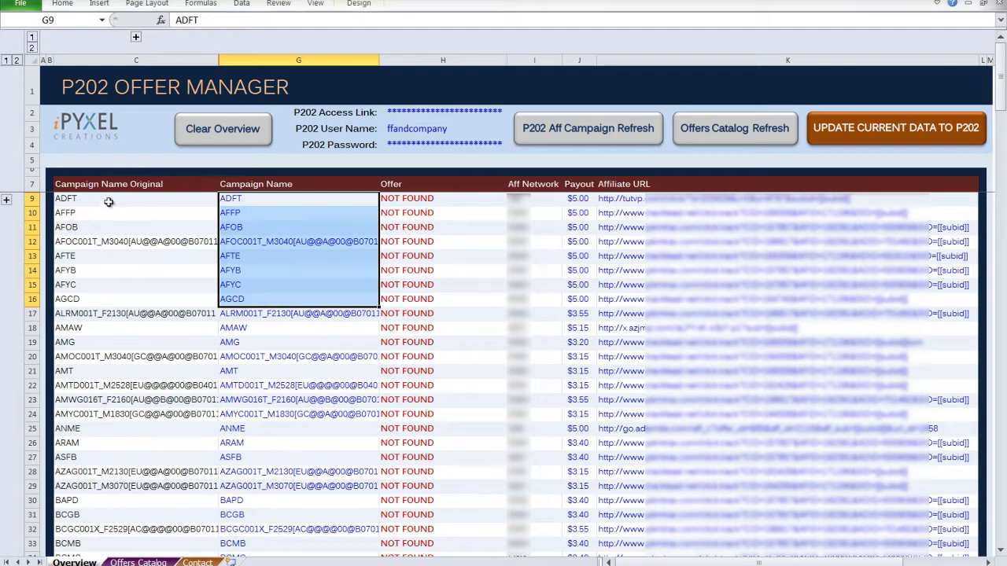
left_click(236, 202)
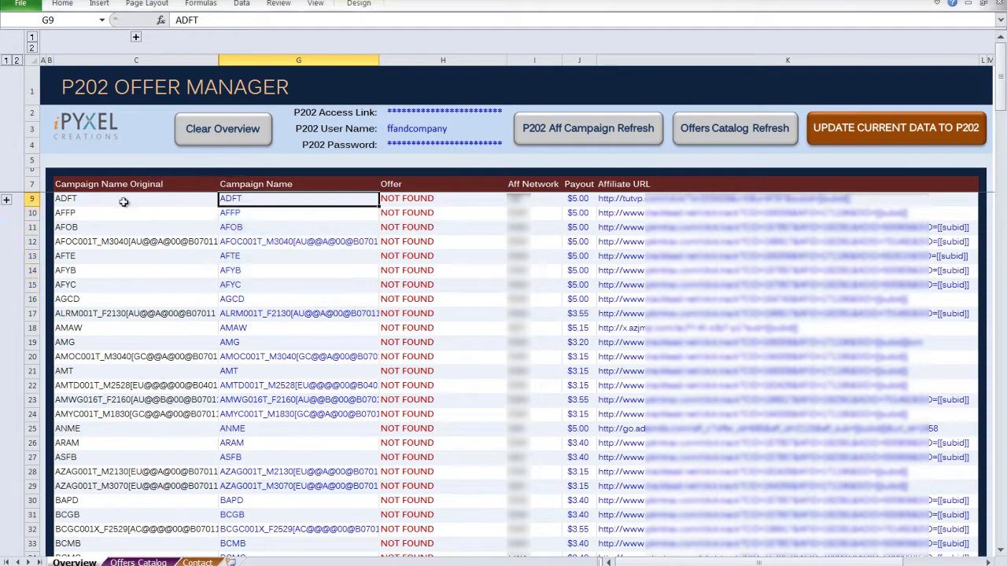
left_click(123, 201)
key("Right")
key("ctrl+c")
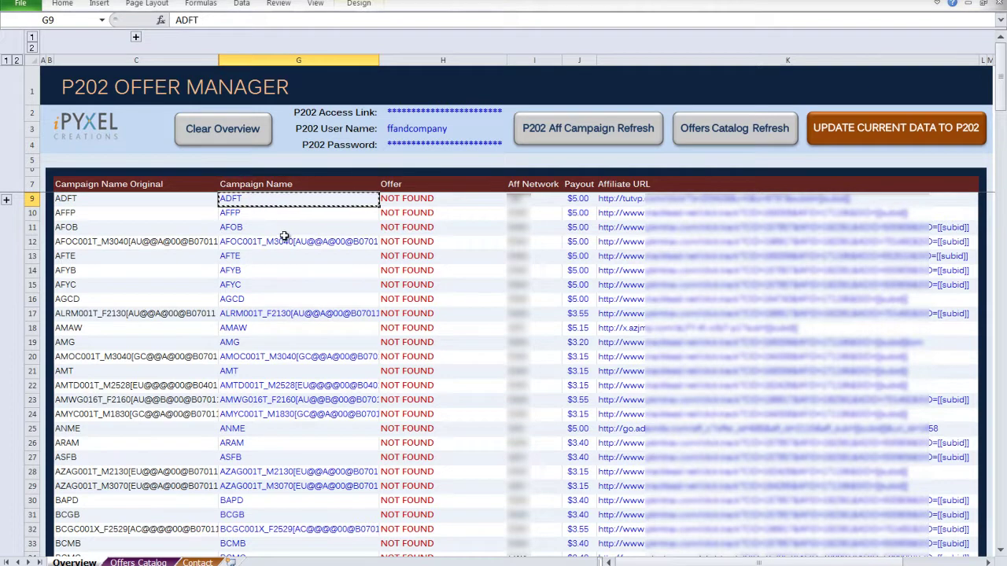
key("shift+Down")
key("shift+Down")
key("shift+Down")
key("shift+Down")
key("shift+Down")
key("shift+Down")
key("shift+Down")
key("ctrl+c")
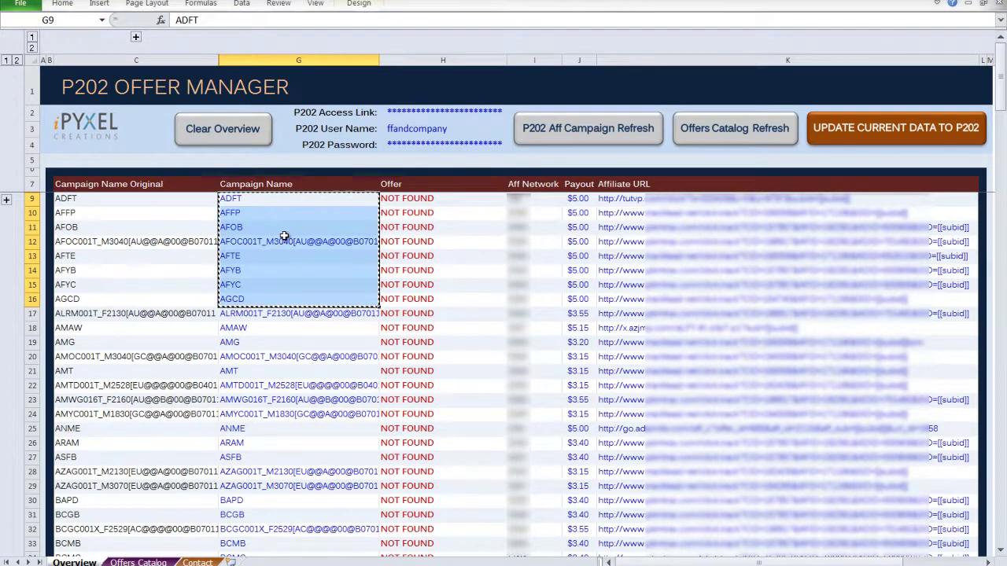
- Paste the eight campaign names into Offer 1's Campaign List in Offers Catalog
key("ctrl+Page_Down")
key("Up")
key("Down")
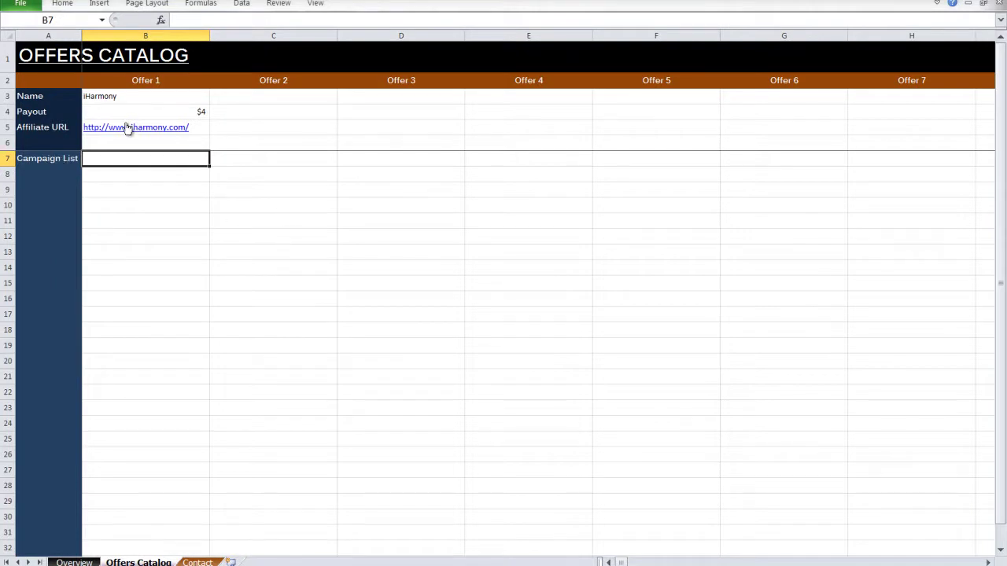
key("ctrl+v")
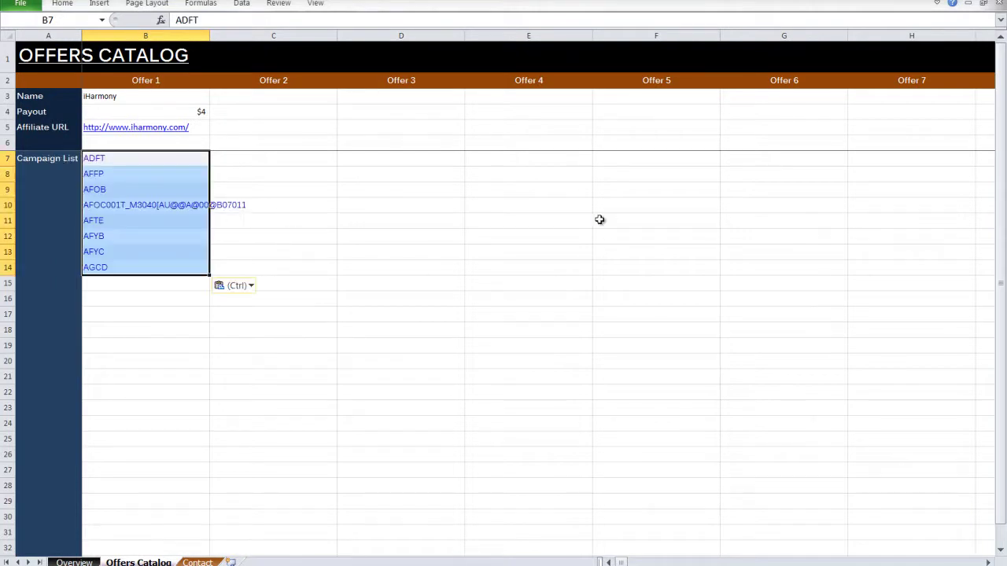
key("Down")
key("Down")
key("Down")
key("Down")
key("Down")
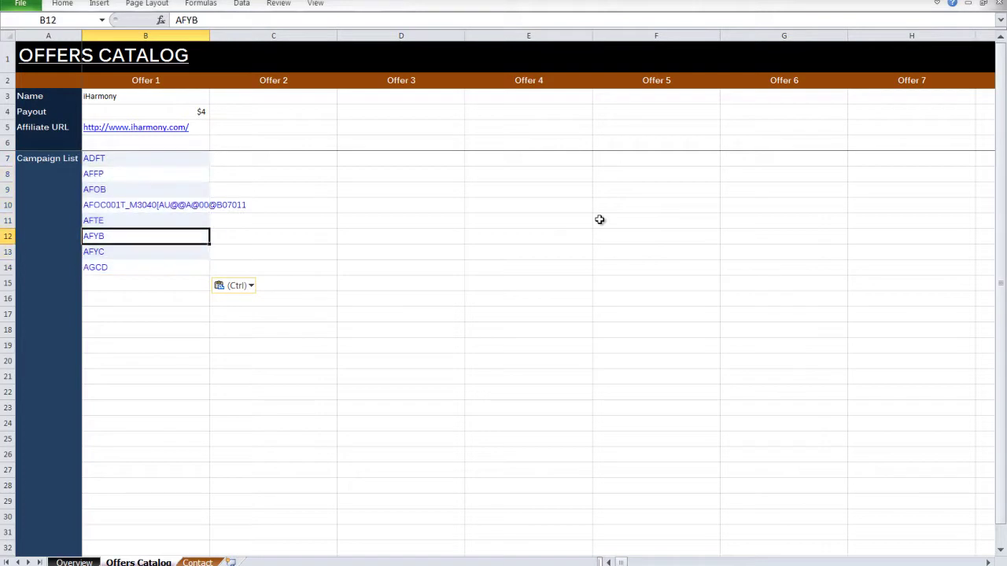
key("Up")
key("Up")
key("Up")
key("Up")
key("Up")
key("Up")
key("Up")
key("Down")
key("Down")
key("Down")
key("Down")
key("Down")
key("Down")
key("Down")
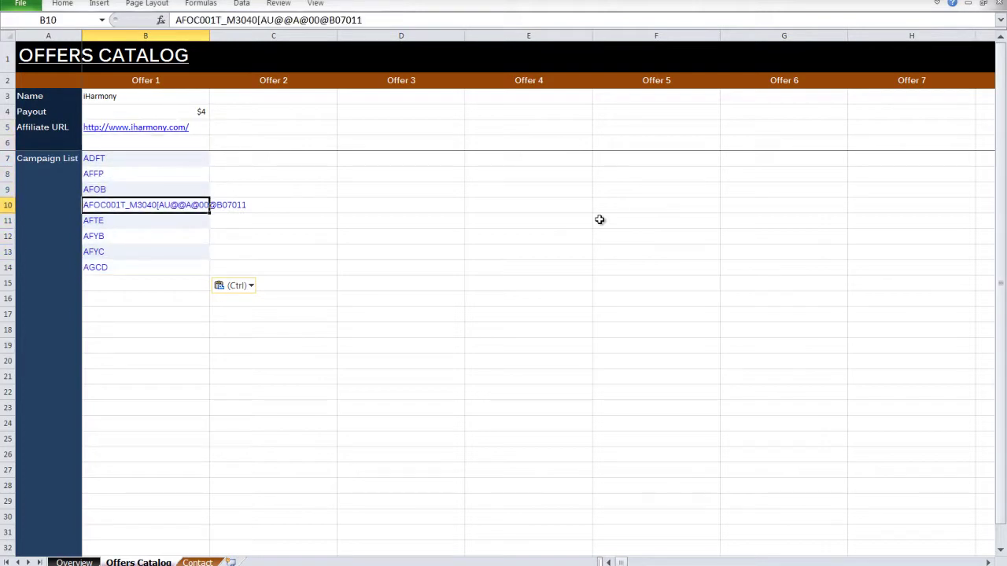
key("Up")
key("Up")
key("Up")
key("Up")
key("Up")
key("Up")
key("Up")
key("Up")
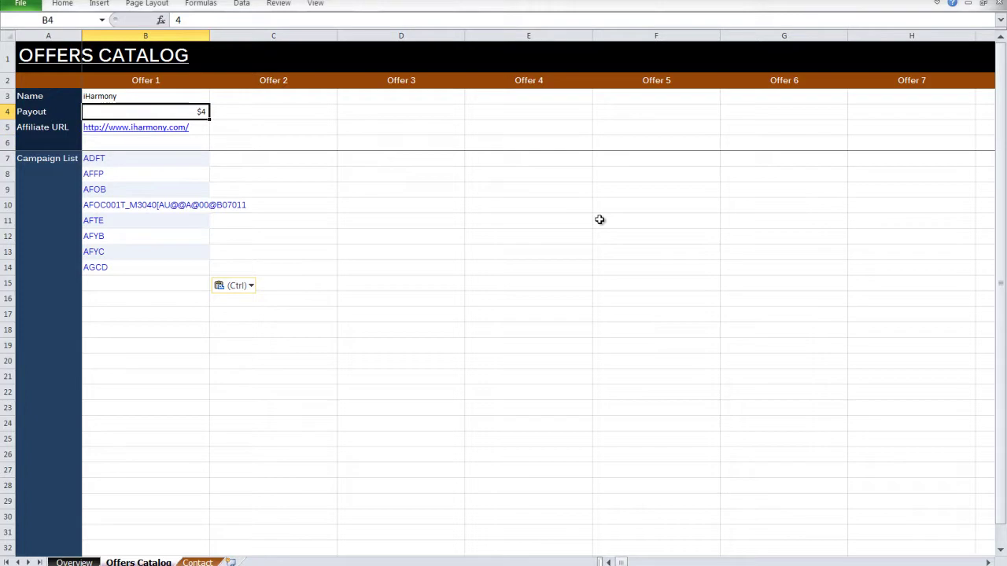
key("Down")
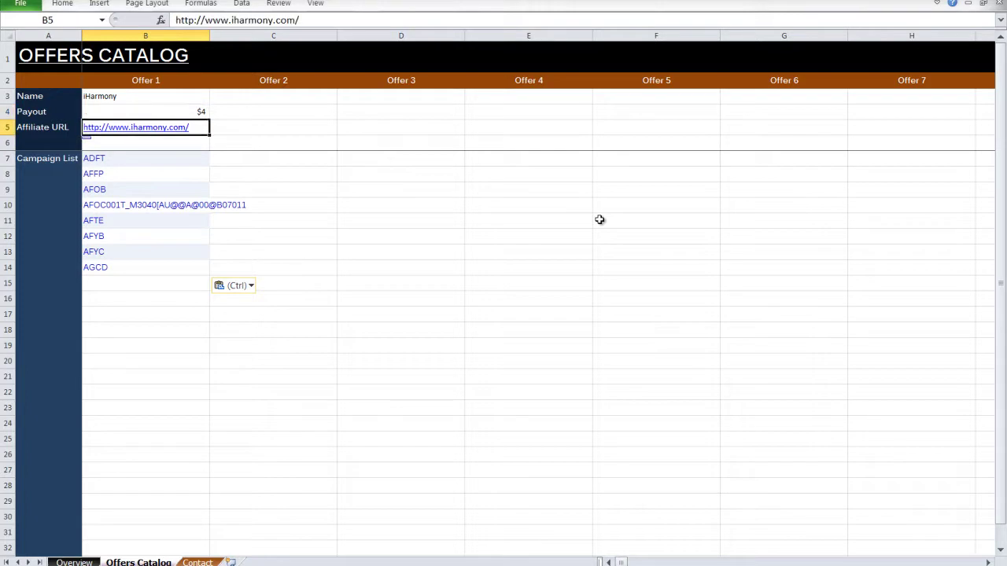
key("Down")
key("Down")
key("ctrl+Page_Up")
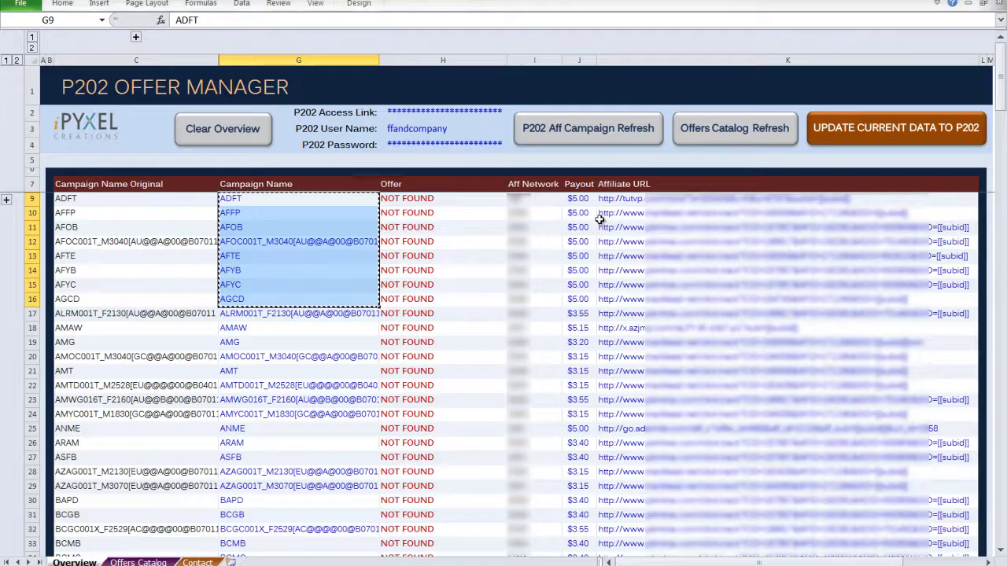
- Run the Offers Catalog refresh and check campaigns ADFT–AGCD now show iHarmony at $4.00 with its URL
left_click(467, 239)
key("ctrl+Home")
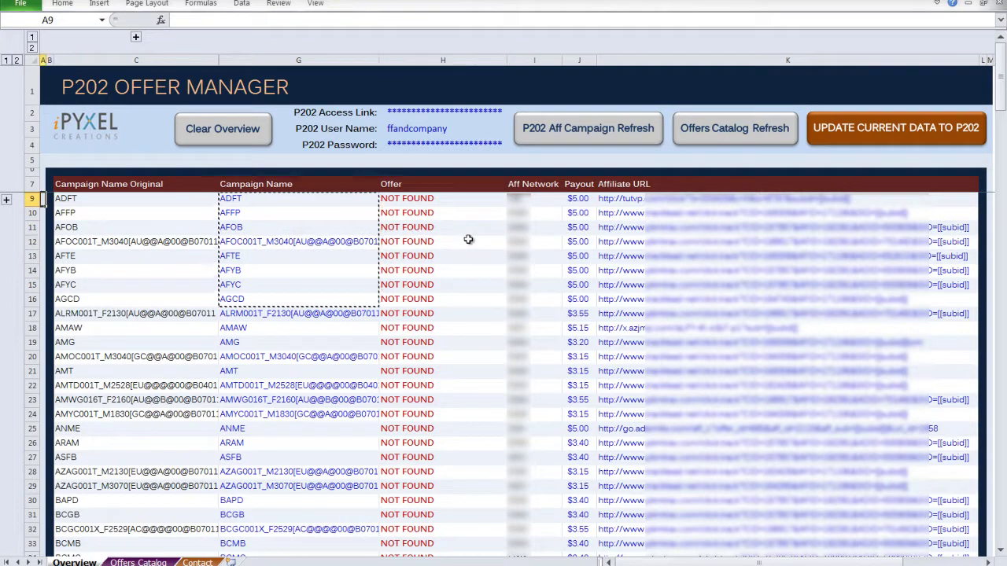
key("Escape")
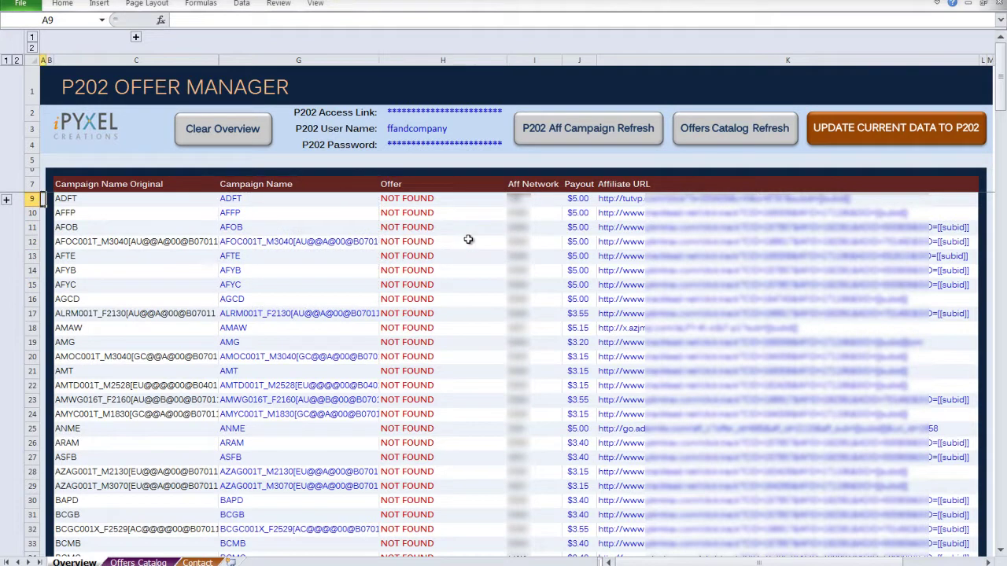
left_click(736, 136)
left_click(717, 128)
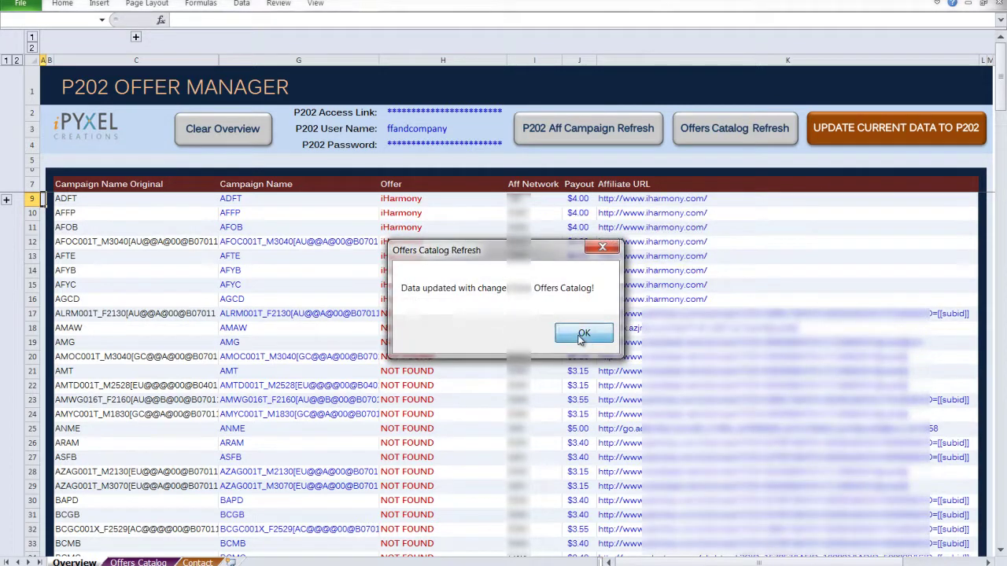
left_click(581, 334)
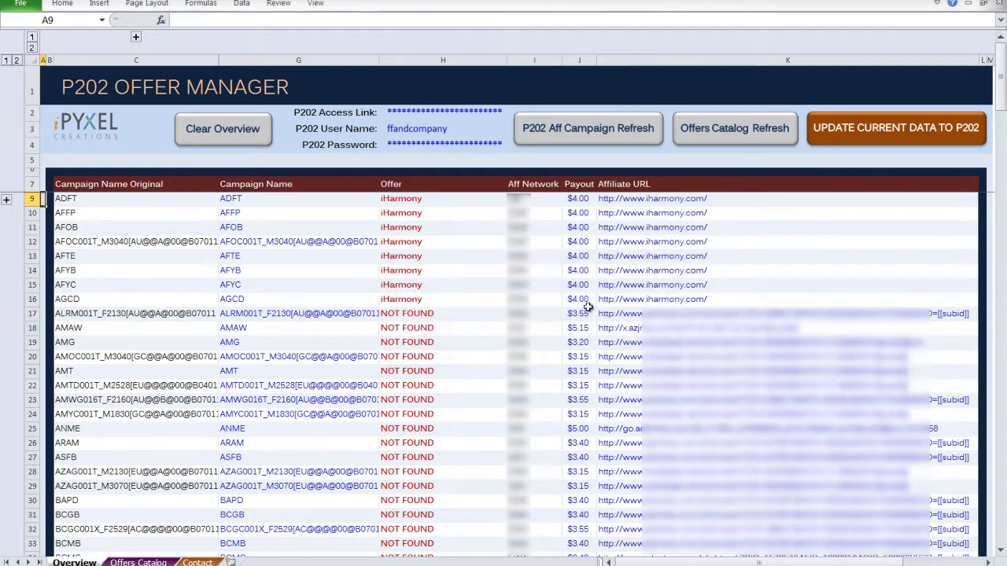
left_click_drag(582, 301, 582, 198)
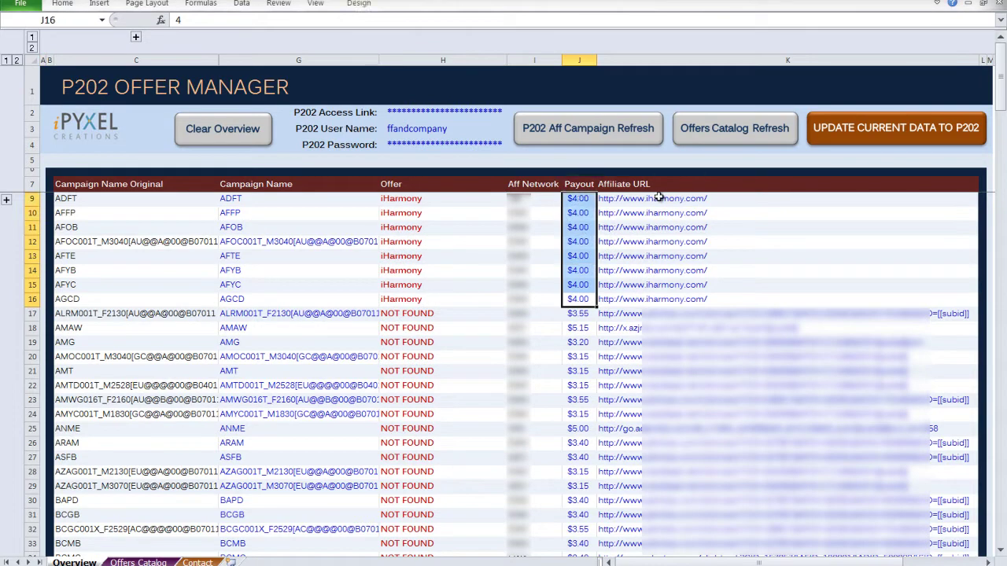
left_click_drag(701, 198, 689, 302)
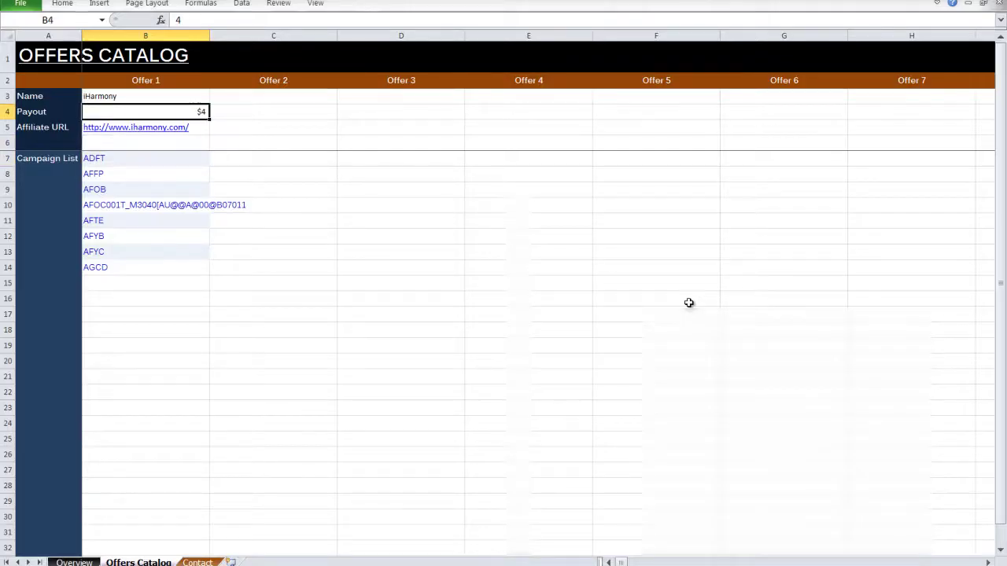
- Raise iHarmony's catalog payout to $4.50 in currency format and refresh the first eight campaigns
type("4.5")
key("Return")
key("ctrl+shift+4")
key("Down")
key("Down")
key("Down")
key("Up")
key("Up")
key("Up")
key("Down")
key("Down")
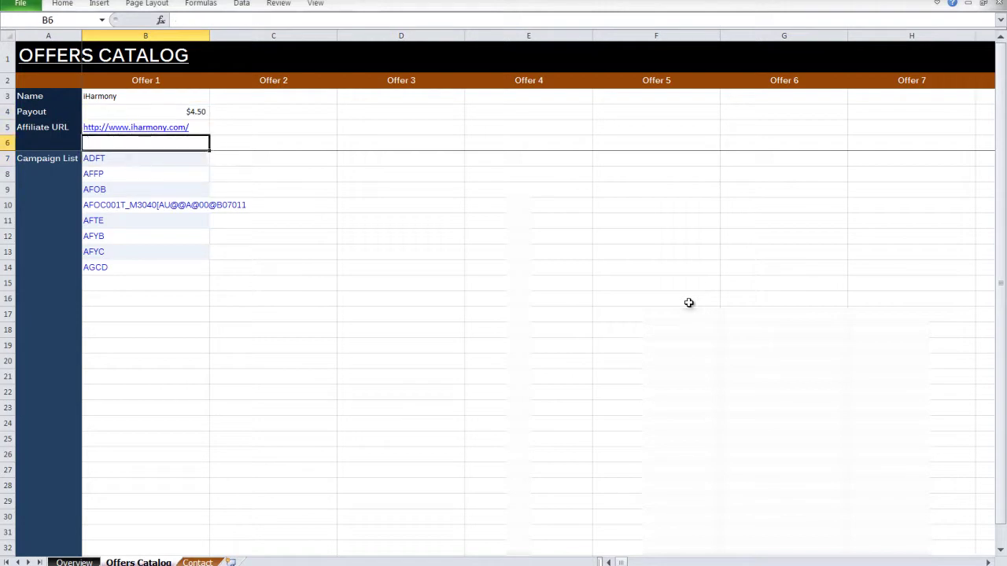
key("Down")
key("ctrl+Page_Up")
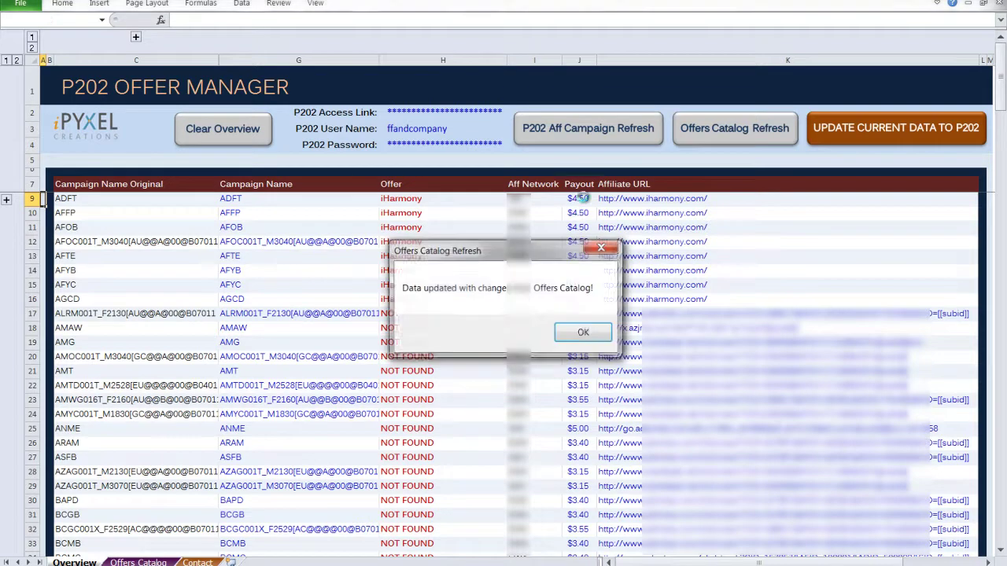
left_click(581, 333)
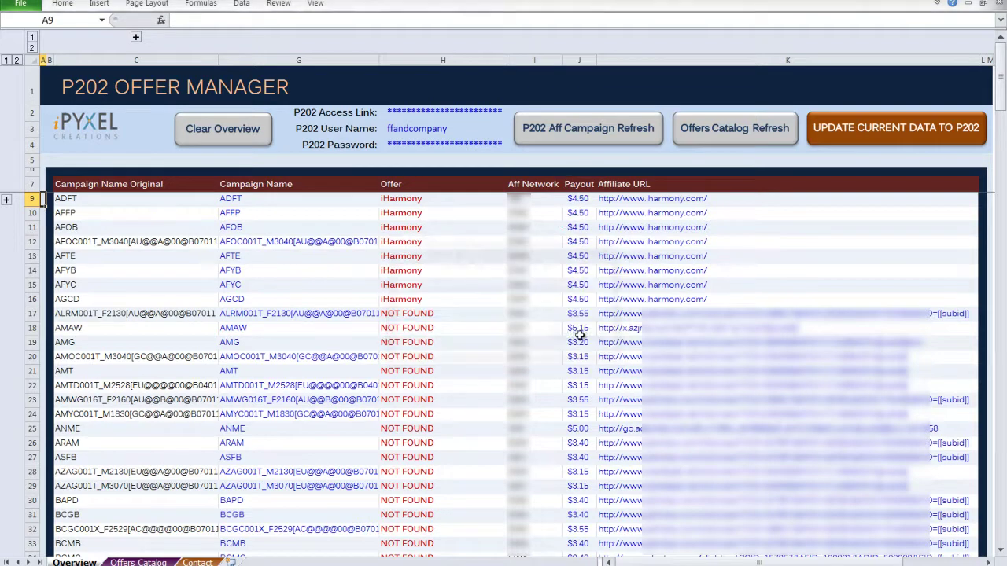
left_click(454, 255)
key("Up")
key("Up")
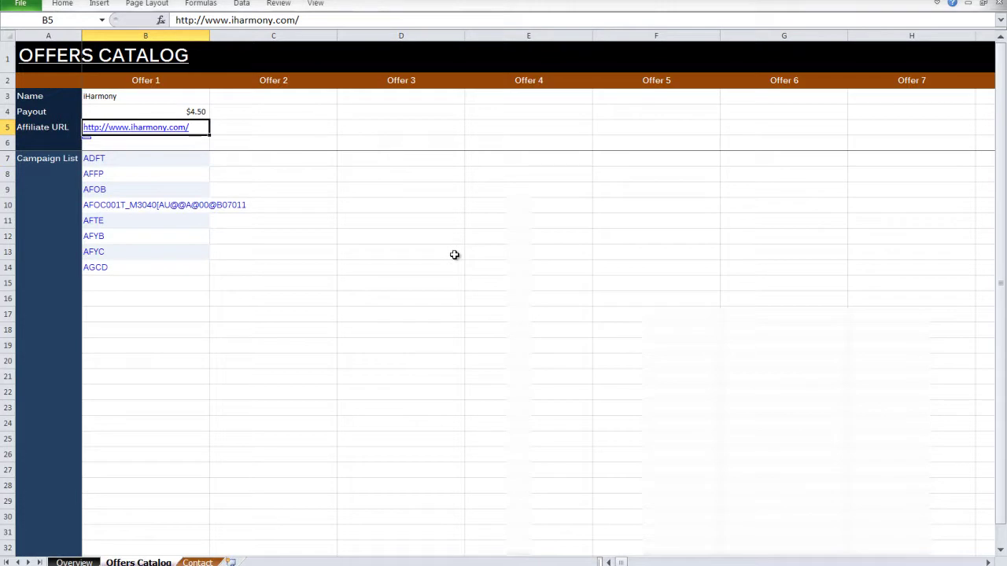
key("Up")
key("Up")
key("Down")
key("Down")
key("Down")
key("Down")
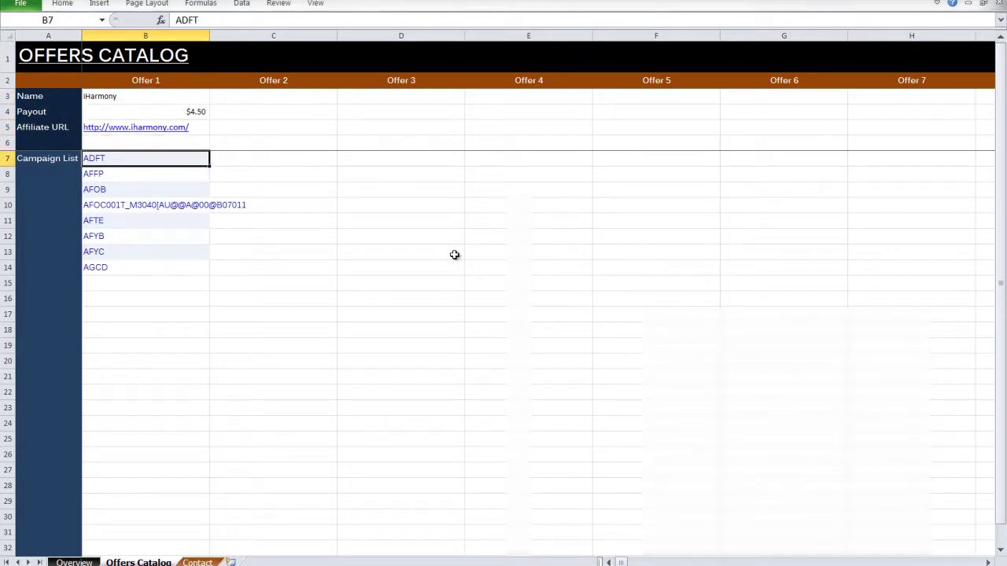
key("ctrl+Page_Up")
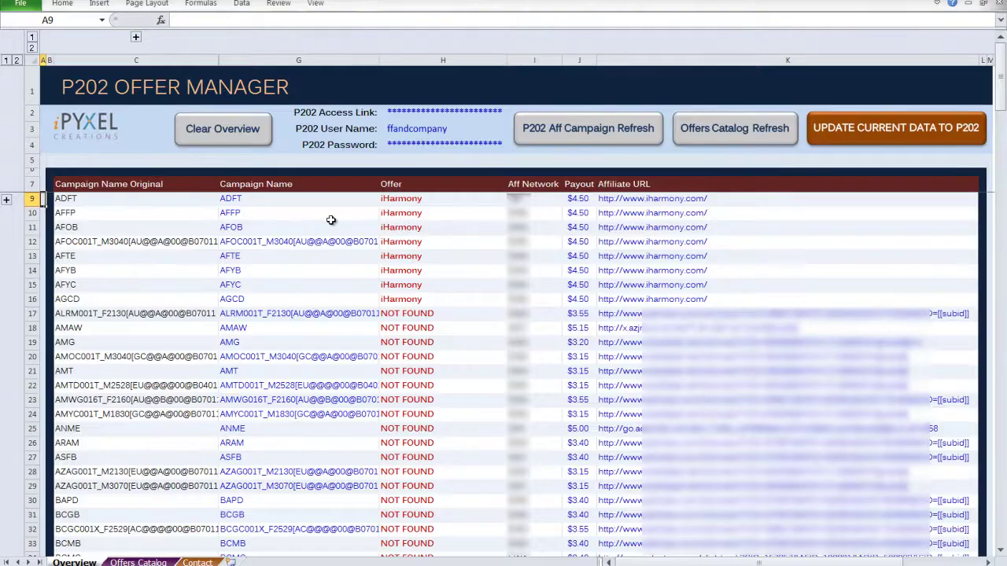